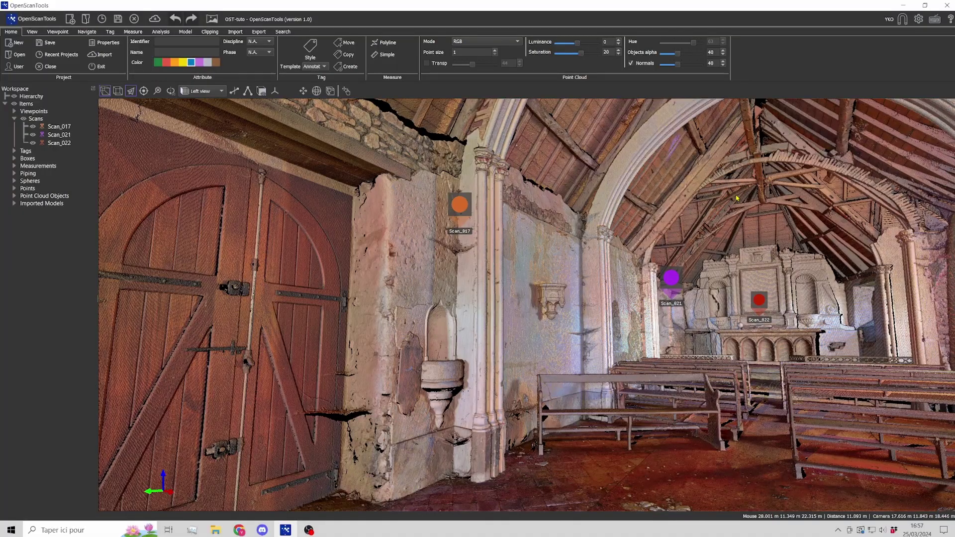
Step: Look around the chapel interior and move forward and backward in the nave facing the altar
left_click_drag(736, 198, 689, 196)
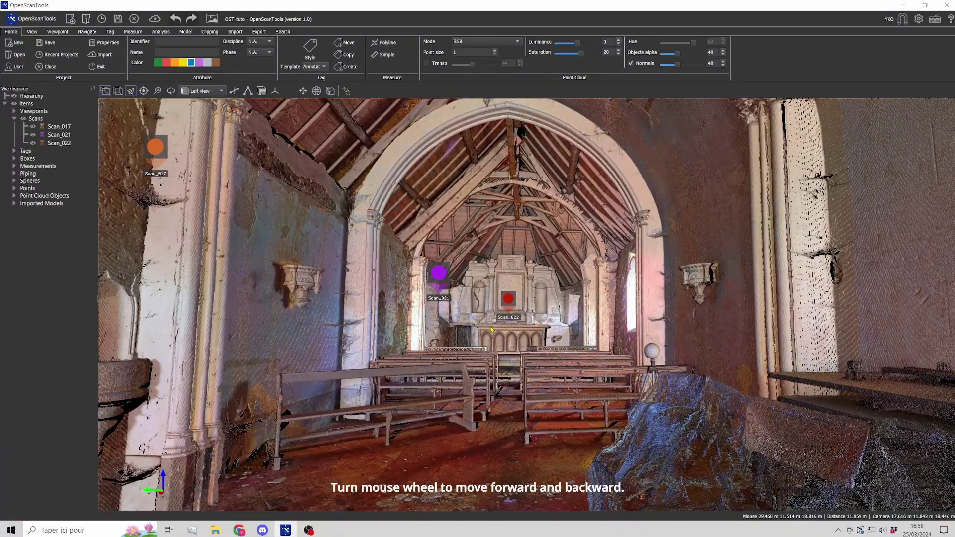
scroll(490, 328, "up", 5)
scroll(490, 327, "down", 8)
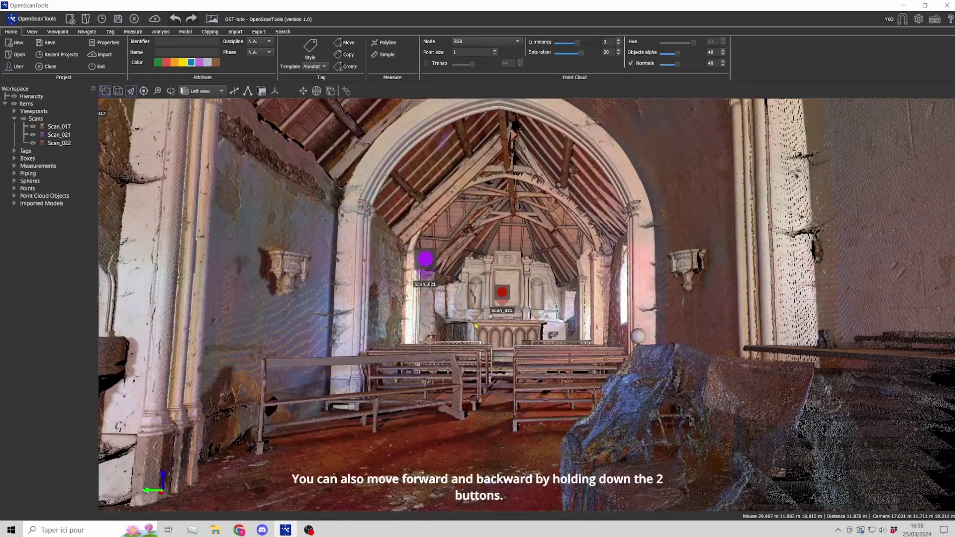
left_click_drag(475, 329, 560, 309)
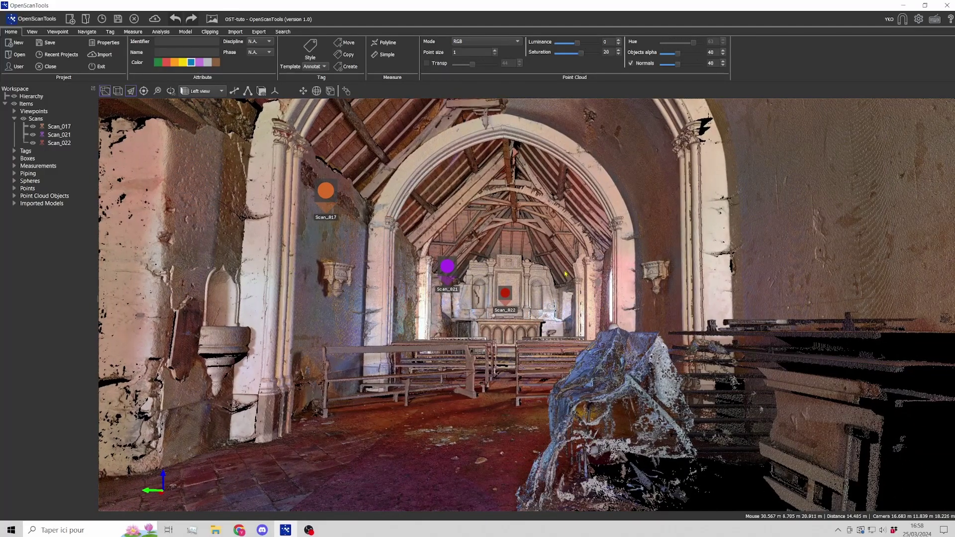
Step: Review the navigation options for inverting the camera rotation and mouse wheel in the general settings
left_click(919, 19)
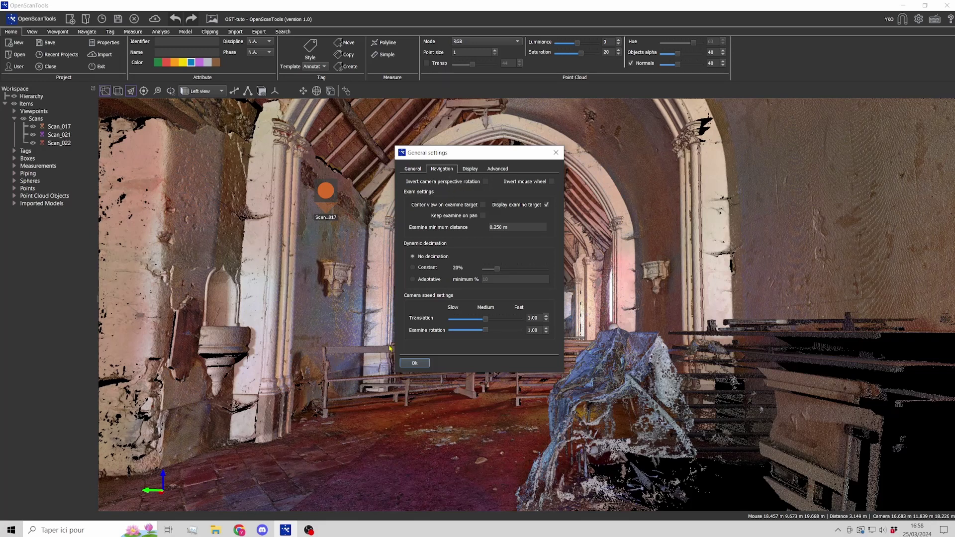
left_click(414, 363)
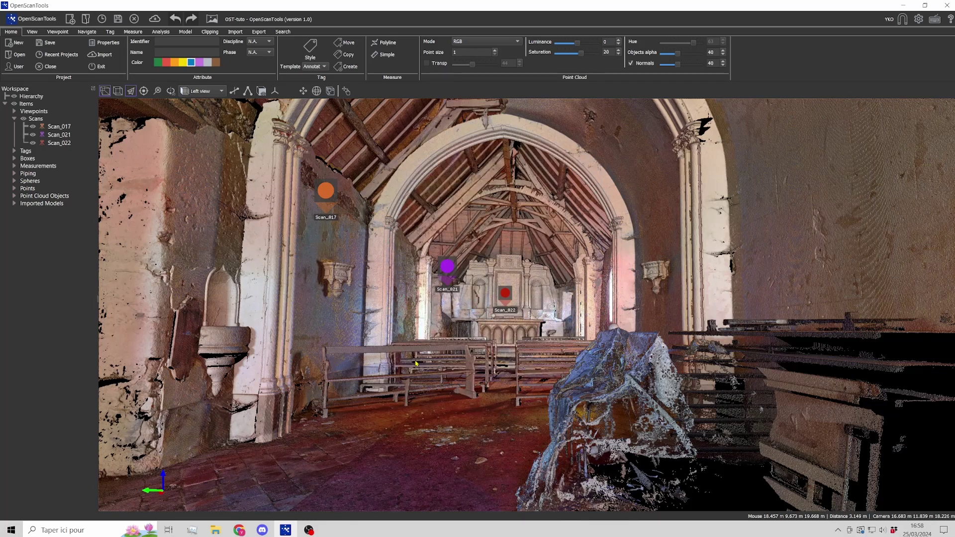
Step: Set an examine point on the carved bracket on the nave wall and rotate the view around it
mouse_move(406, 251)
middle_mouse_down()
mouse_move(462, 255)
mouse_move(391, 271)
mouse_move(397, 259)
middle_mouse_up()
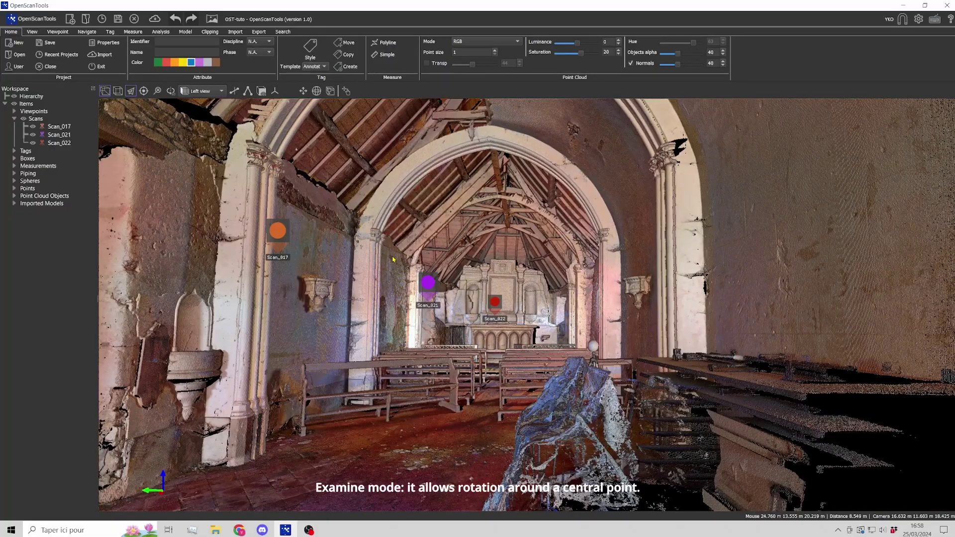
left_click_drag(393, 259, 530, 270)
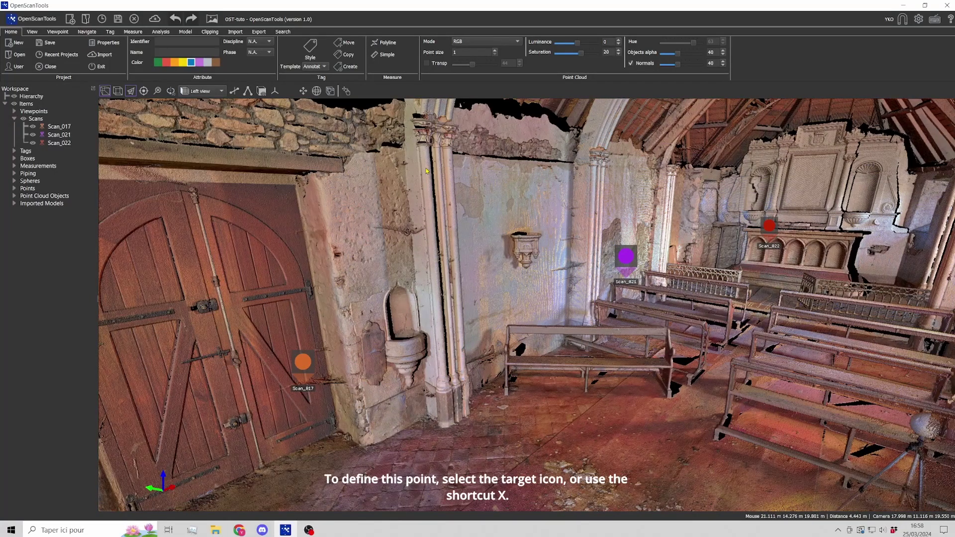
left_click(144, 92)
left_click(526, 245)
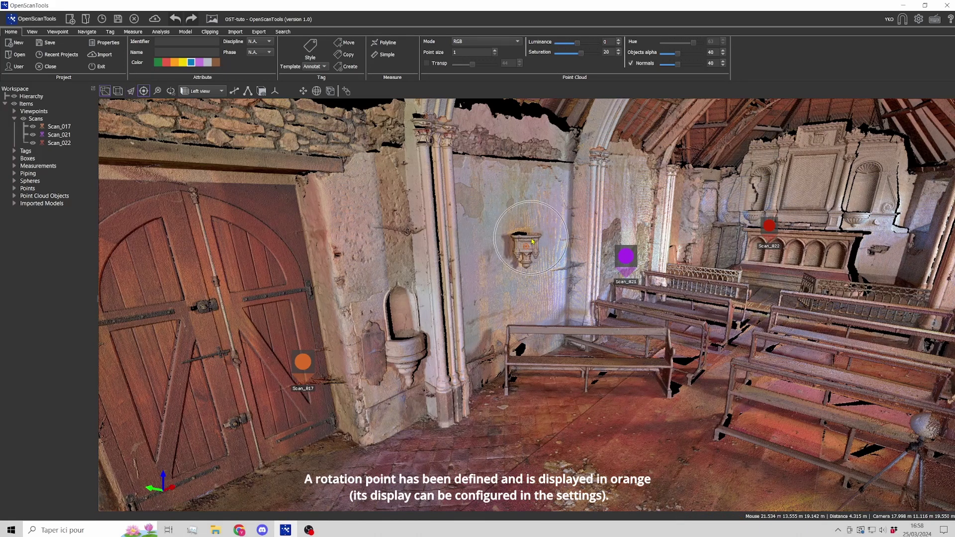
scroll(503, 258, "up", 3)
mouse_move(504, 258)
left_mouse_down()
mouse_move(389, 262)
mouse_move(490, 253)
left_mouse_up()
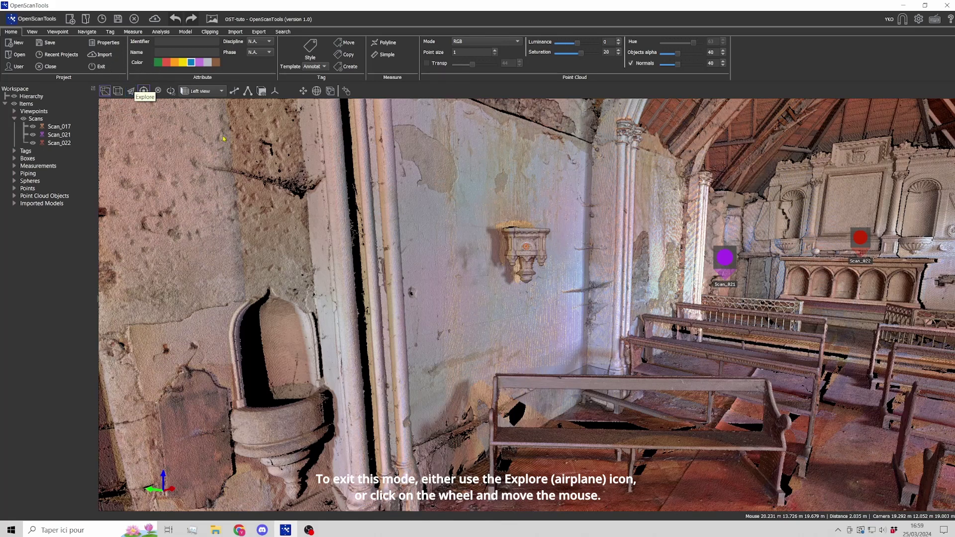
Step: Return to explore mode, place a rotation point on the wall beyond the carved bracket and pan the scene
mouse_move(521, 198)
middle_mouse_down()
mouse_move(502, 201)
mouse_move(566, 200)
mouse_move(518, 198)
middle_mouse_up()
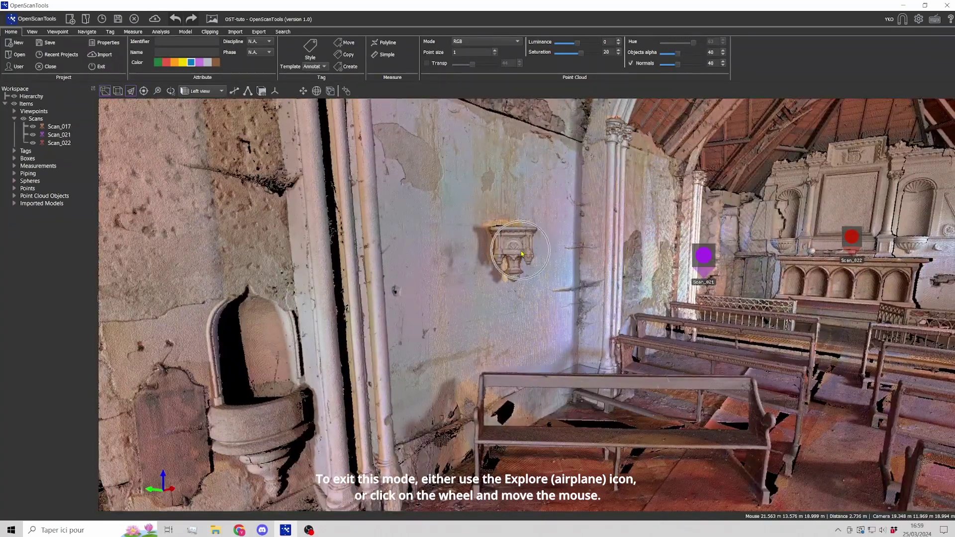
double_click(638, 167)
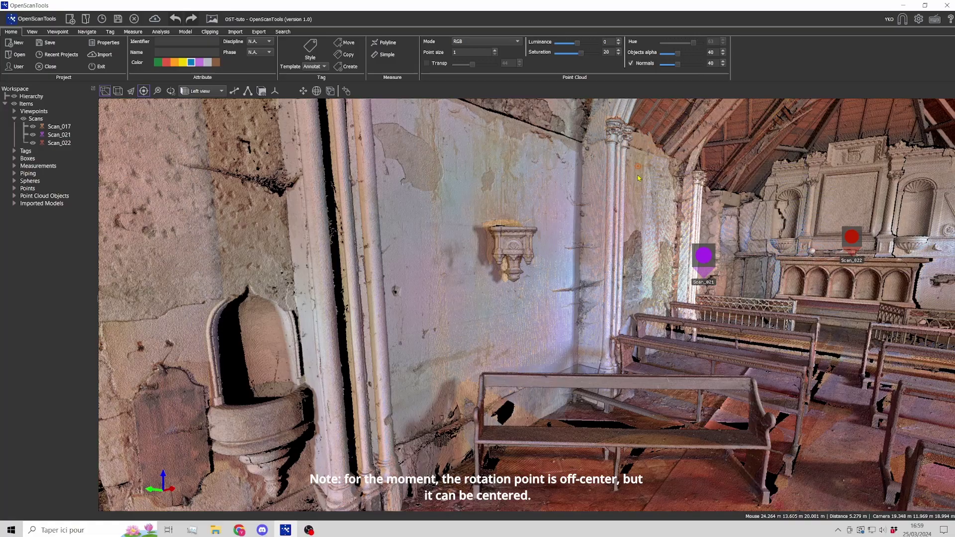
left_click_drag(638, 175, 577, 208)
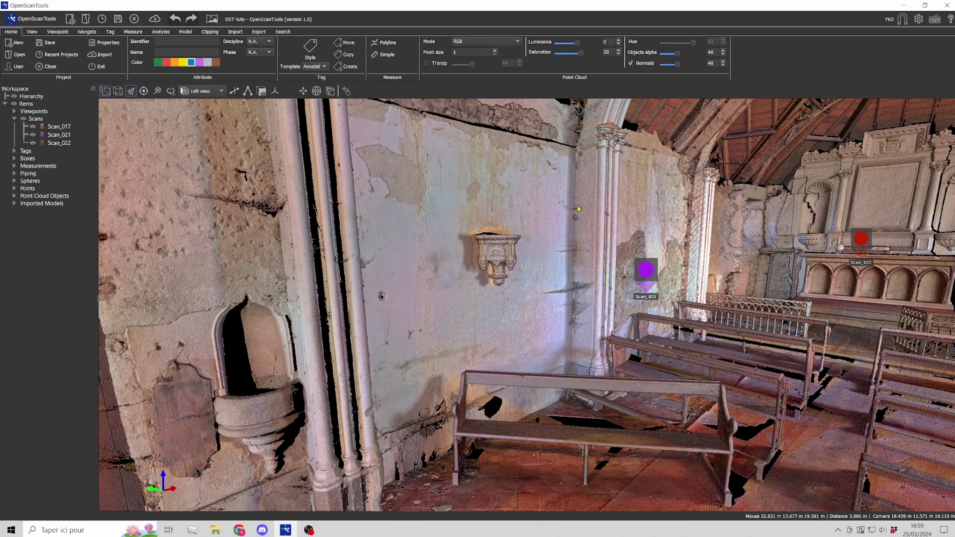
Step: Enable Center view on examine target and Keep examine on pan in the navigation settings
left_click(920, 23)
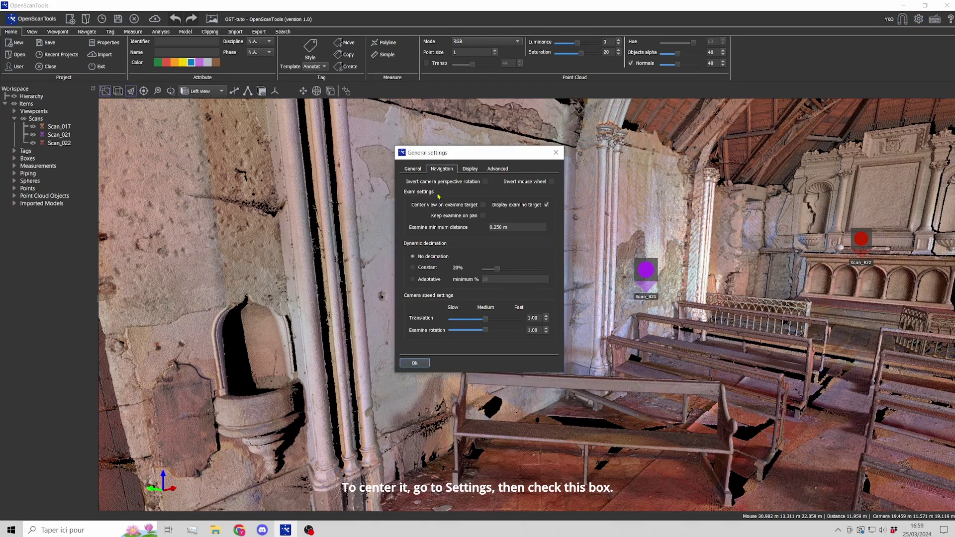
left_click(483, 205)
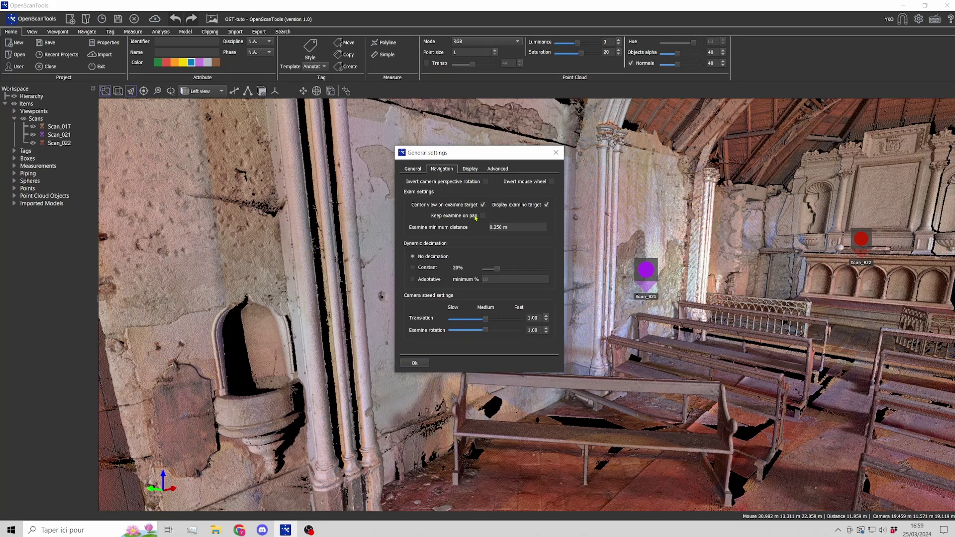
left_click(483, 216)
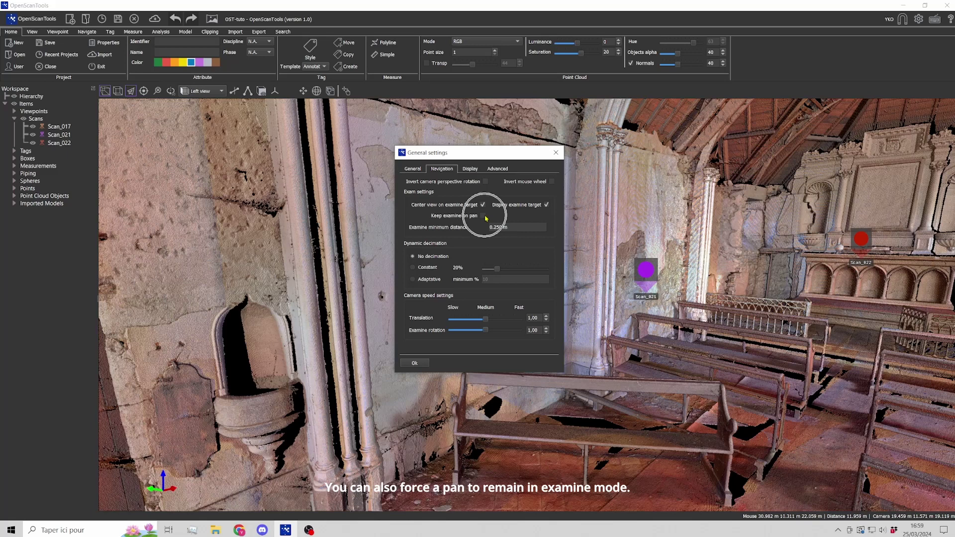
left_click(415, 363)
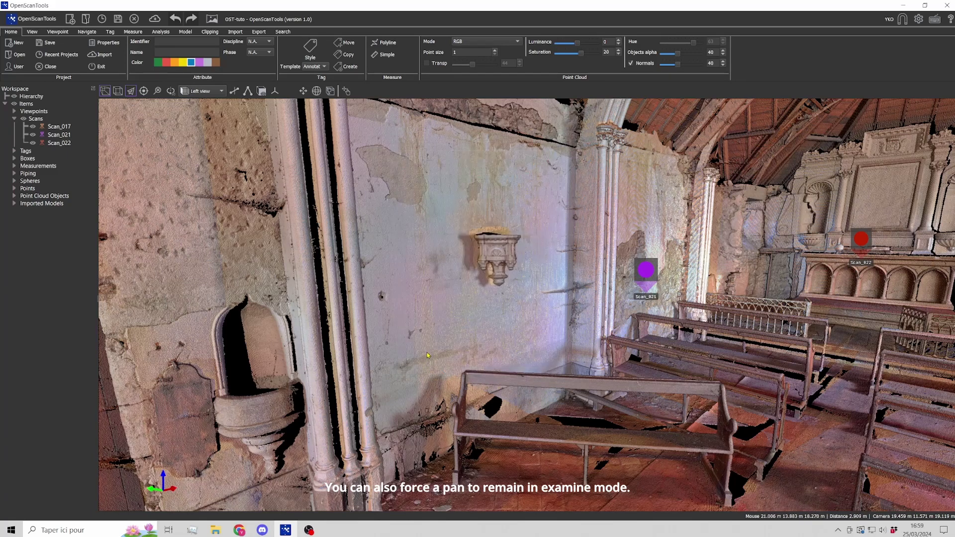
Step: Place a rotation point on the wall beyond the columns, rotate and pan around it, and return to explore mode
left_click(641, 173)
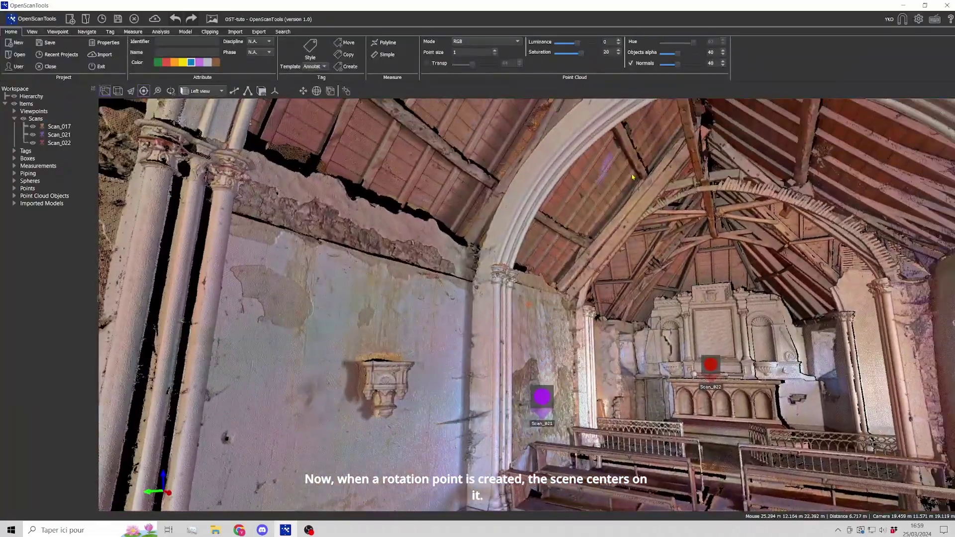
left_click_drag(558, 283, 535, 291)
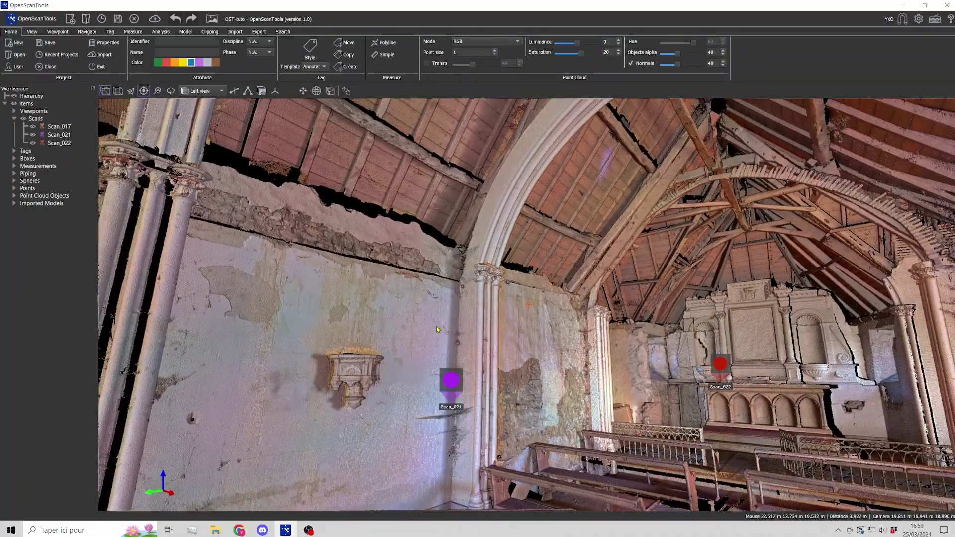
right_click_drag(437, 328, 587, 292)
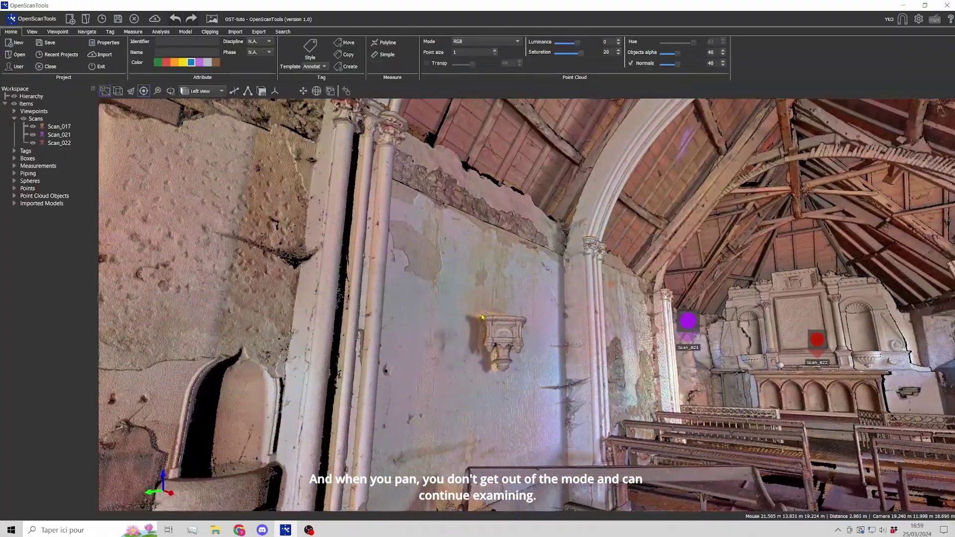
mouse_move(609, 287)
left_mouse_down()
mouse_move(691, 291)
mouse_move(472, 293)
mouse_move(594, 293)
mouse_move(501, 296)
mouse_move(527, 294)
left_mouse_up()
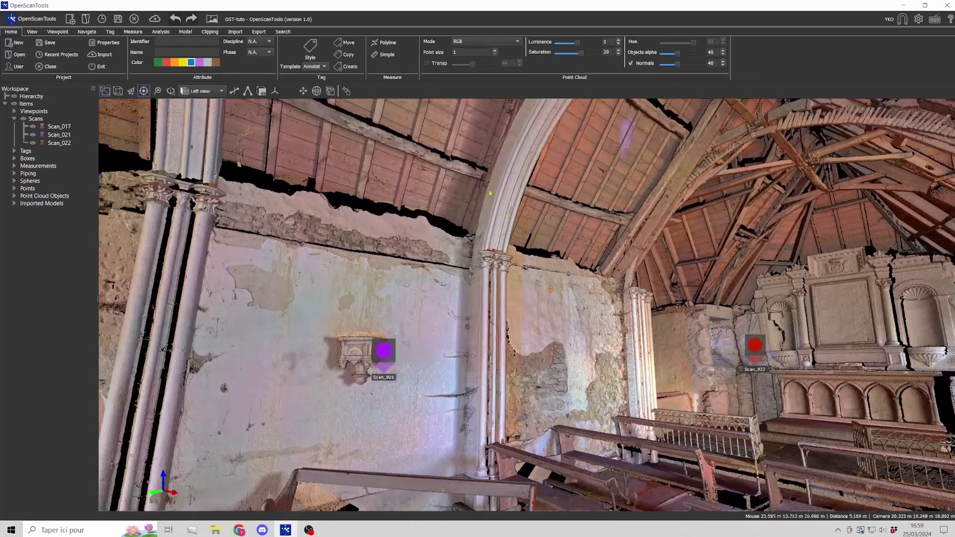
left_click(131, 91)
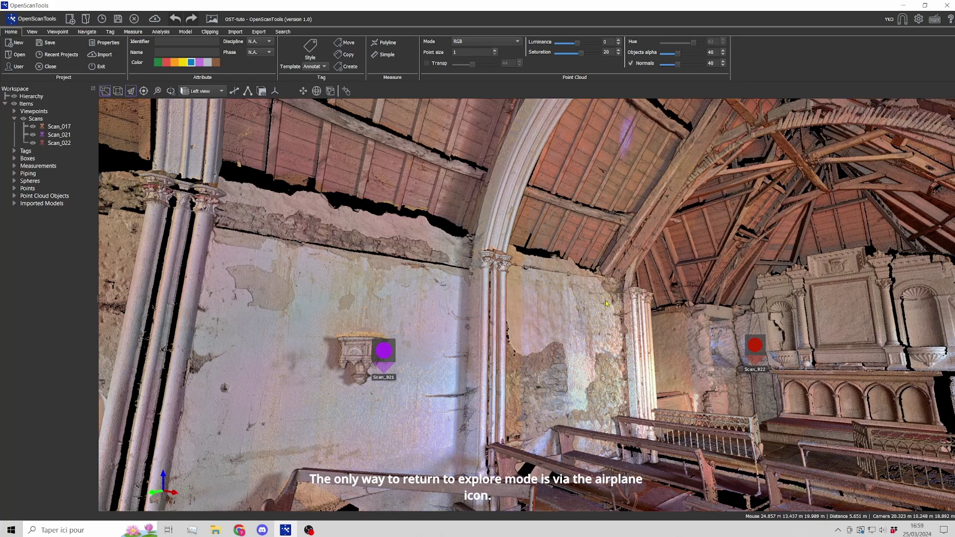
Step: Disable Center view on examine target and Keep examine on pan in the navigation settings
left_click(922, 22)
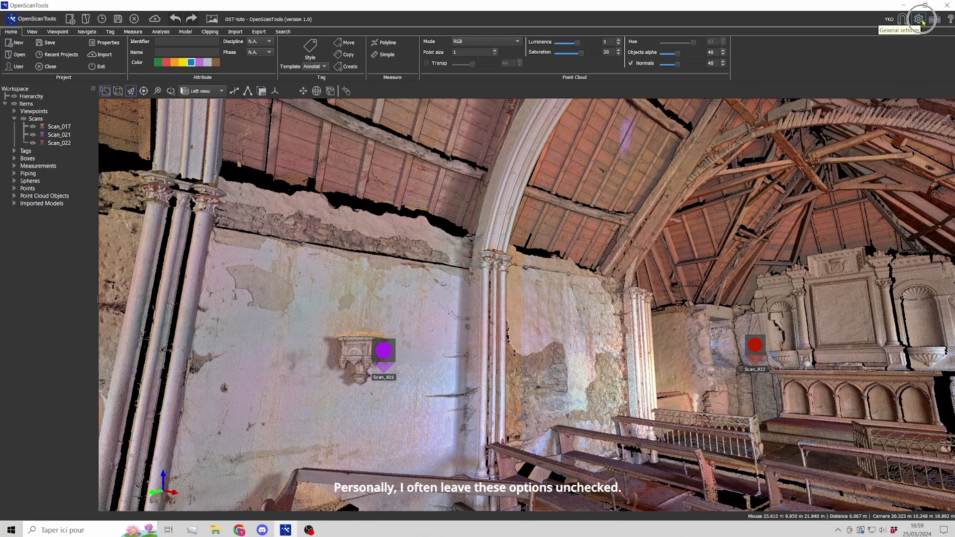
left_click(482, 205)
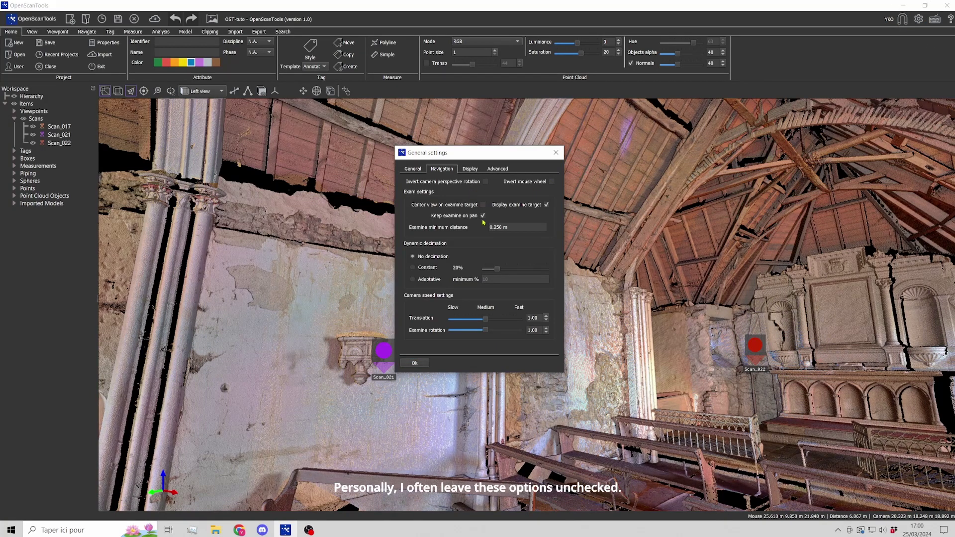
left_click(415, 363)
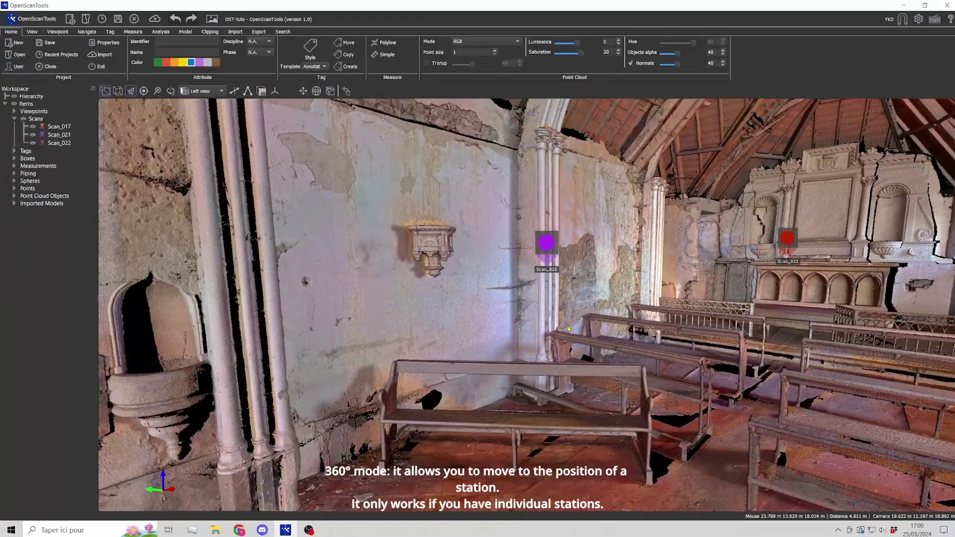
Step: Visit the Scan_021, Scan_022 and Scan_017 stations in turn and look around the chapel from each scan position
scroll(568, 329, "down", 5)
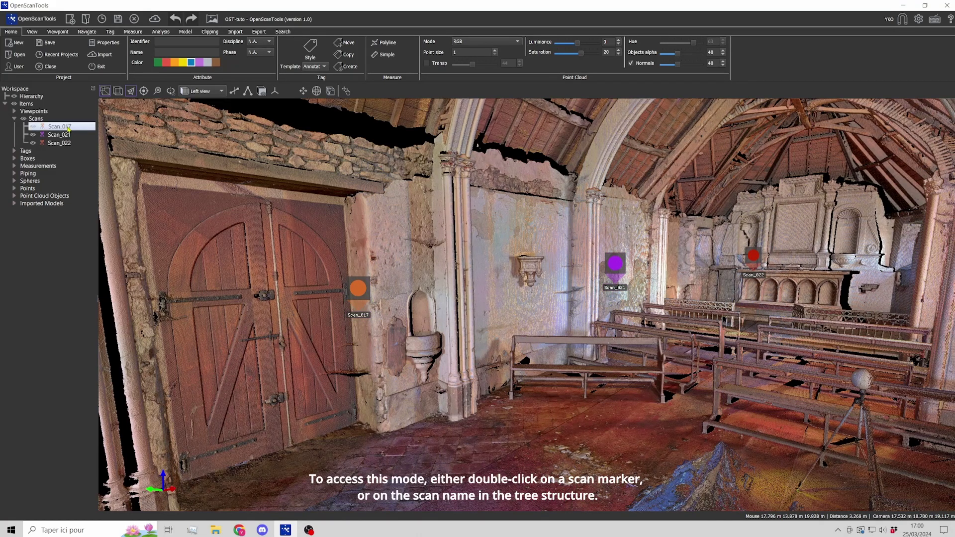
double_click(616, 263)
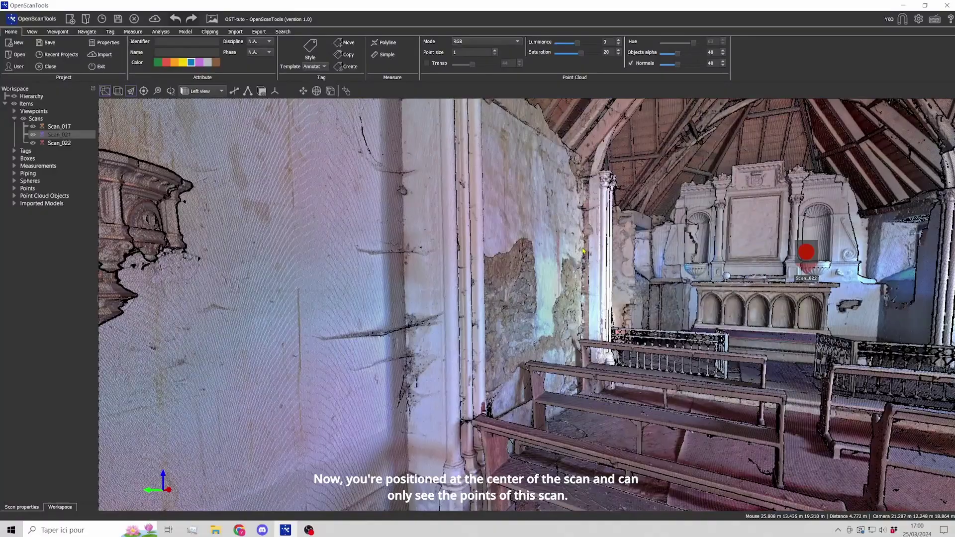
left_click_drag(583, 241, 552, 234)
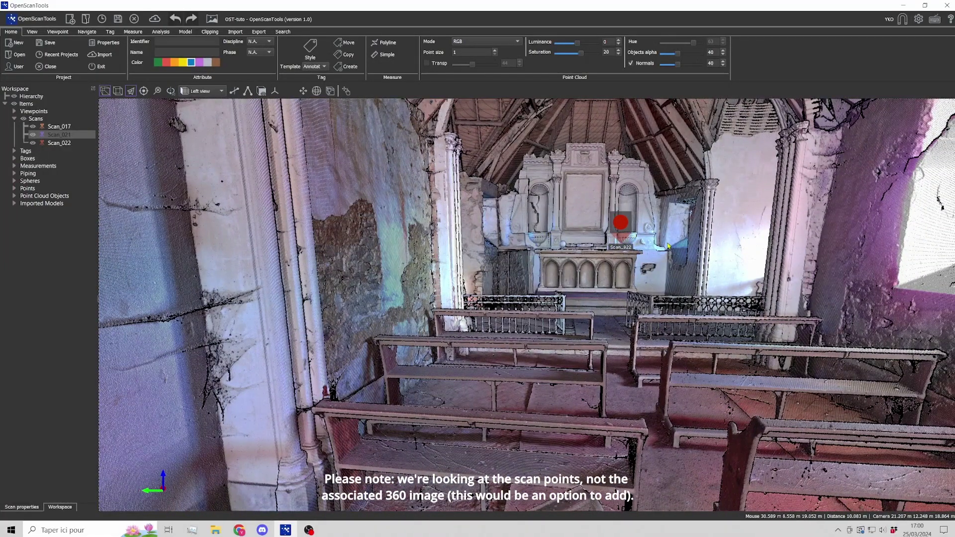
double_click(622, 223)
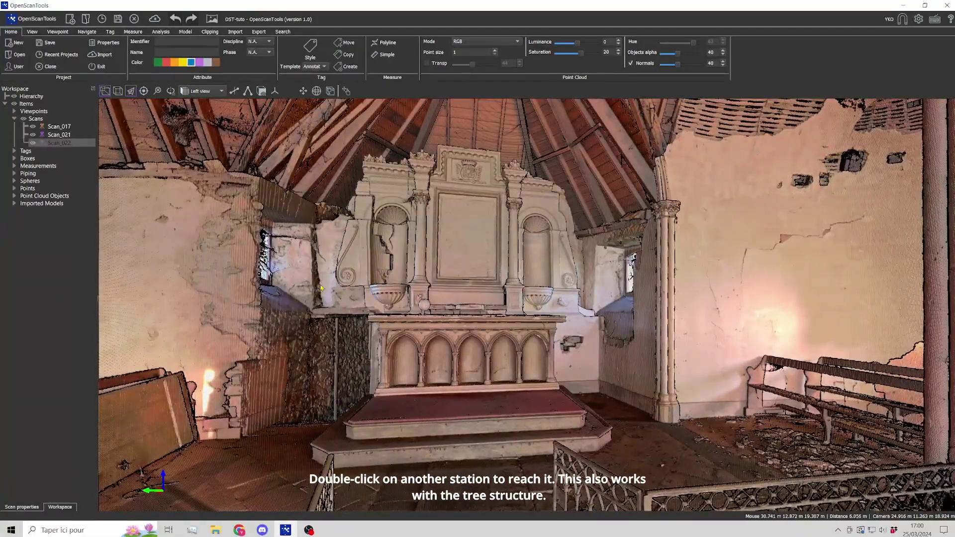
left_click_drag(321, 288, 545, 282)
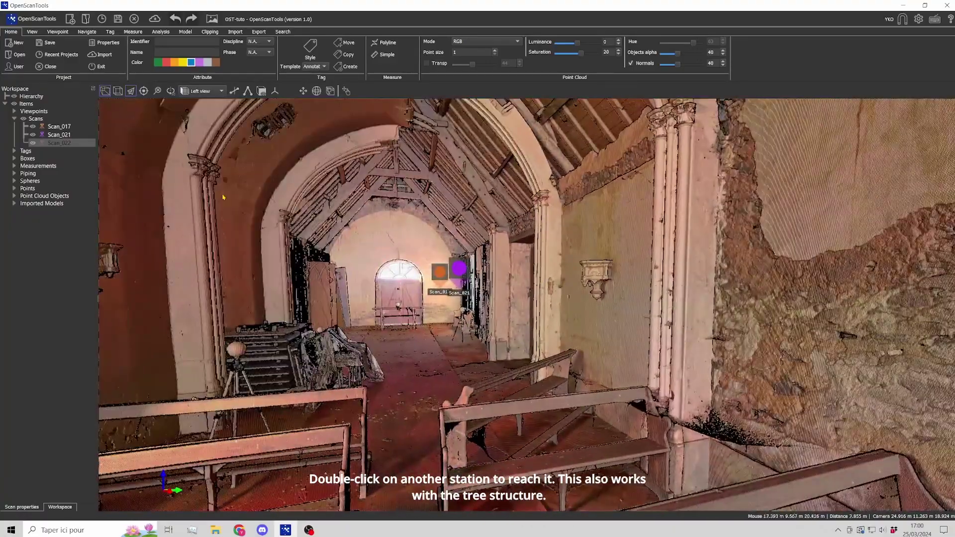
double_click(66, 130)
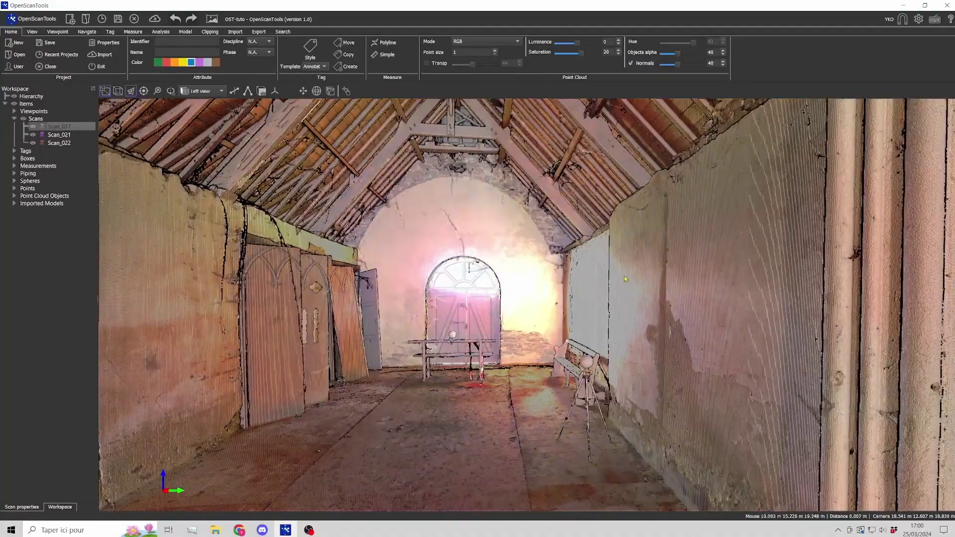
left_click_drag(631, 279, 409, 268)
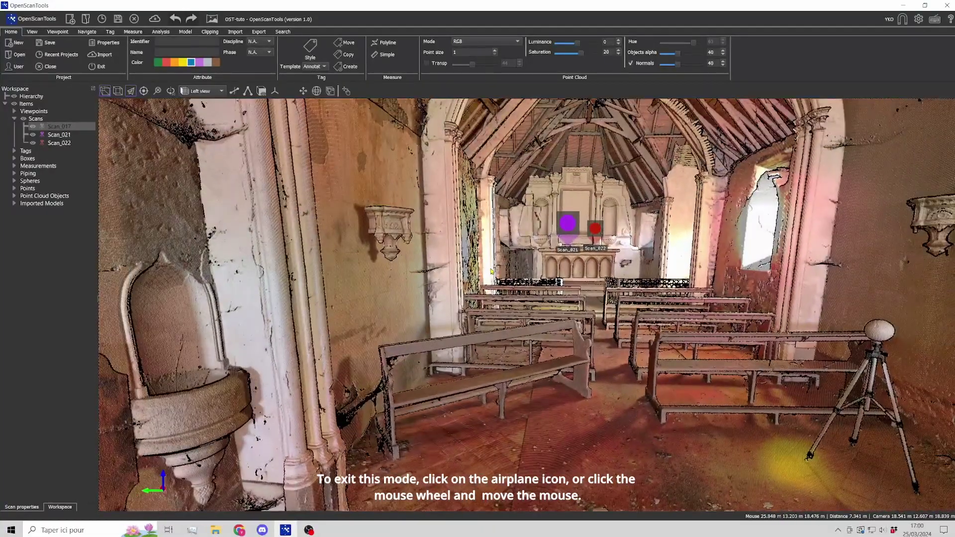
Step: Leave the Scan_017 station for explore mode and back out of the chapel until the whole building is in view
left_click(132, 91)
middle_click_drag(505, 235, 467, 232)
scroll(469, 233, "down", 2)
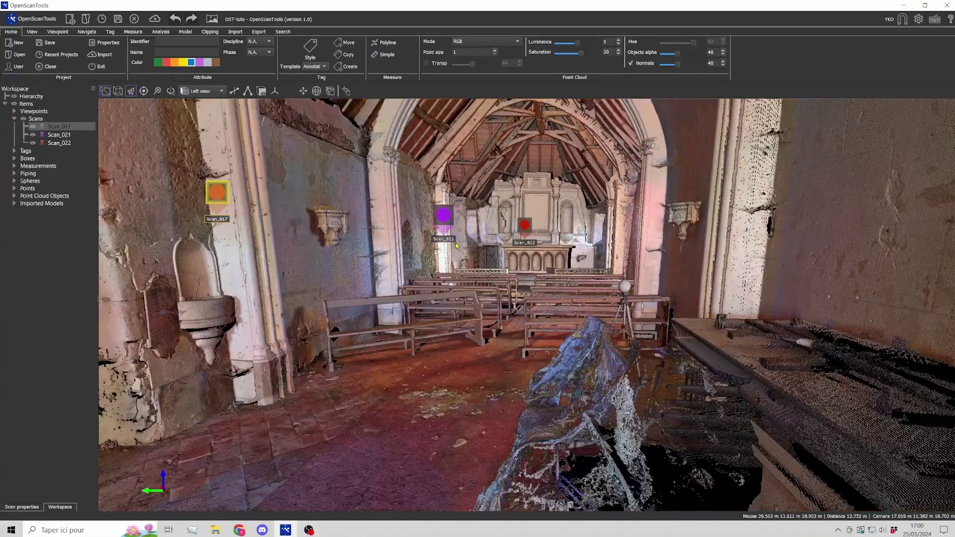
left_click_drag(455, 226, 530, 221)
middle_click_drag(530, 221, 492, 275)
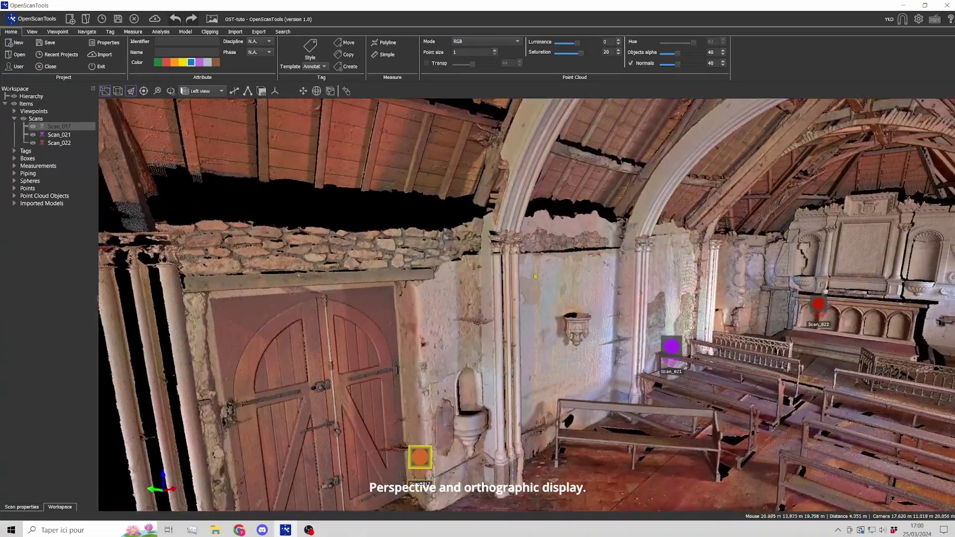
scroll(533, 309, "down", 10)
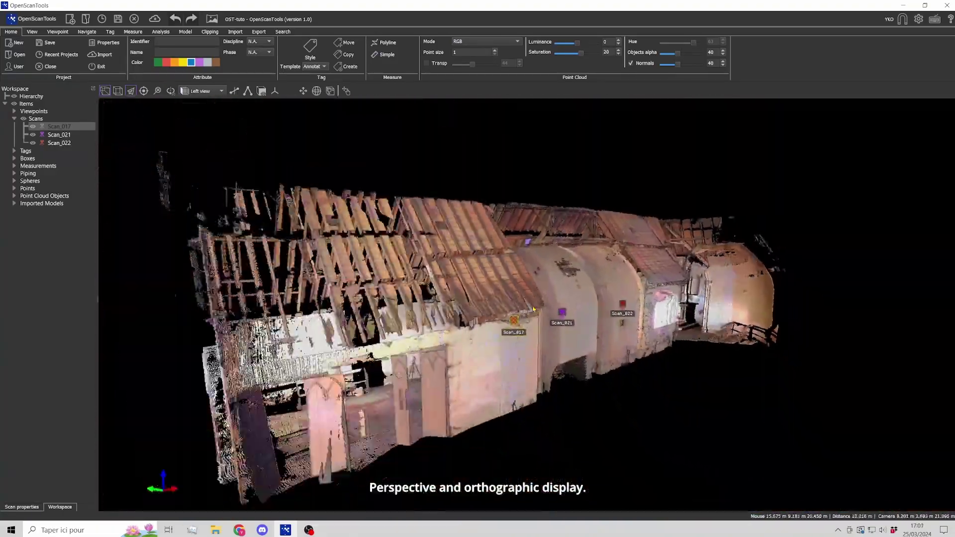
scroll(533, 309, "down", 3)
middle_click_drag(532, 309, 546, 228)
left_click_drag(546, 228, 530, 319)
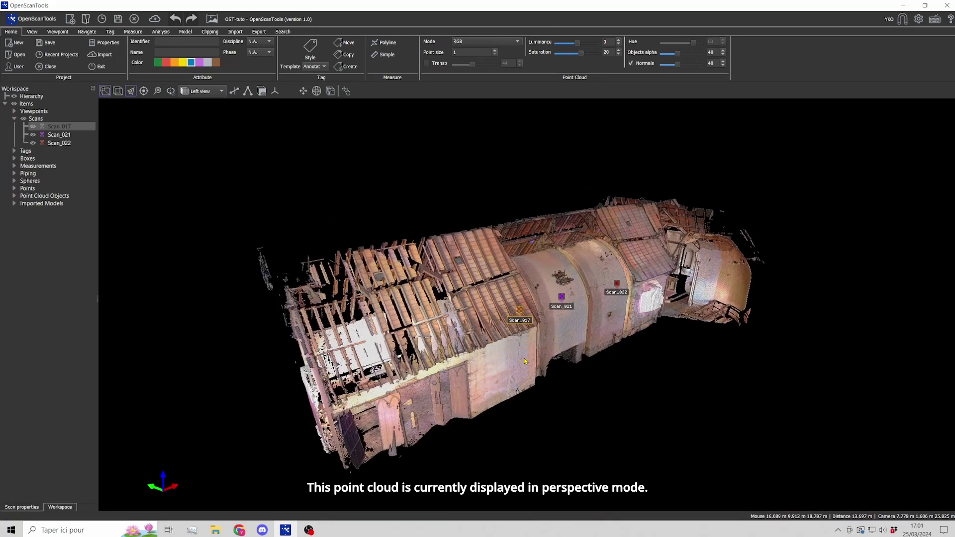
Step: Switch the display of the whole chapel point cloud to orthographic mode
left_click(118, 92)
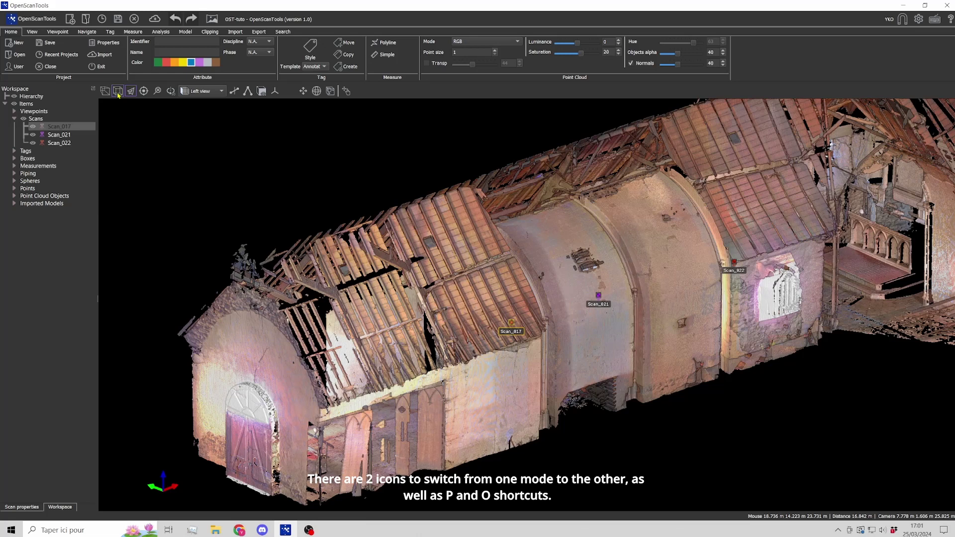
scroll(572, 258, "up", 2)
scroll(572, 258, "down", 4)
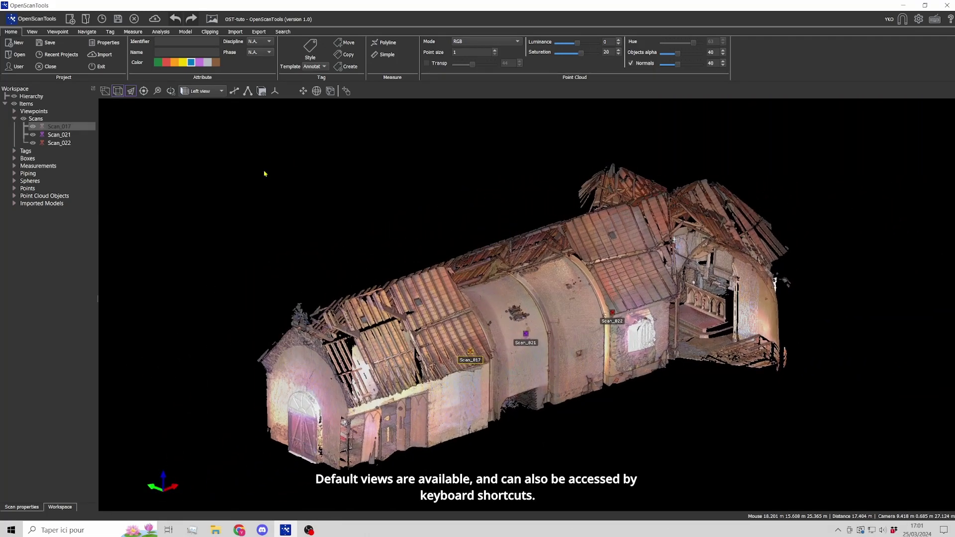
Step: Display the chapel point cloud from the default Top view and Left view in turn
left_click(196, 92)
left_click(209, 71)
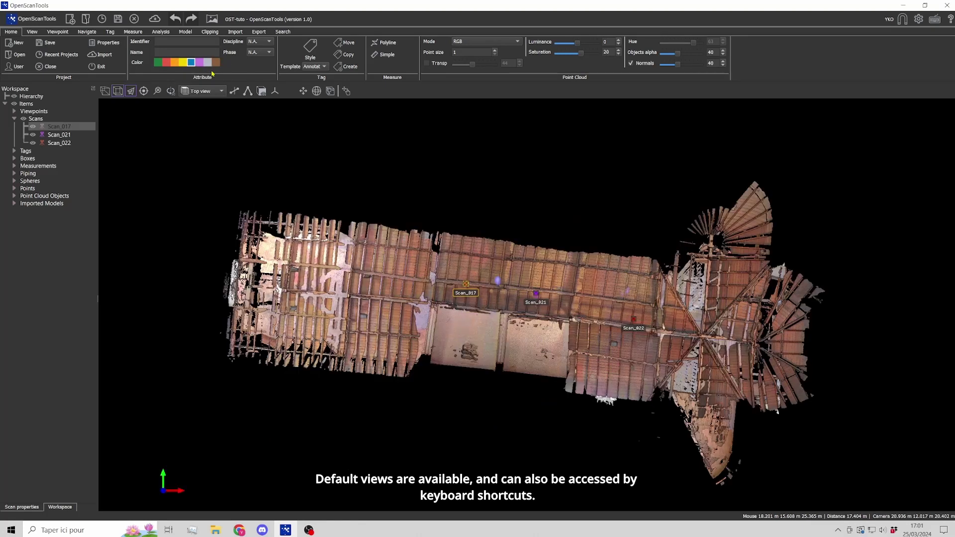
left_click(210, 92)
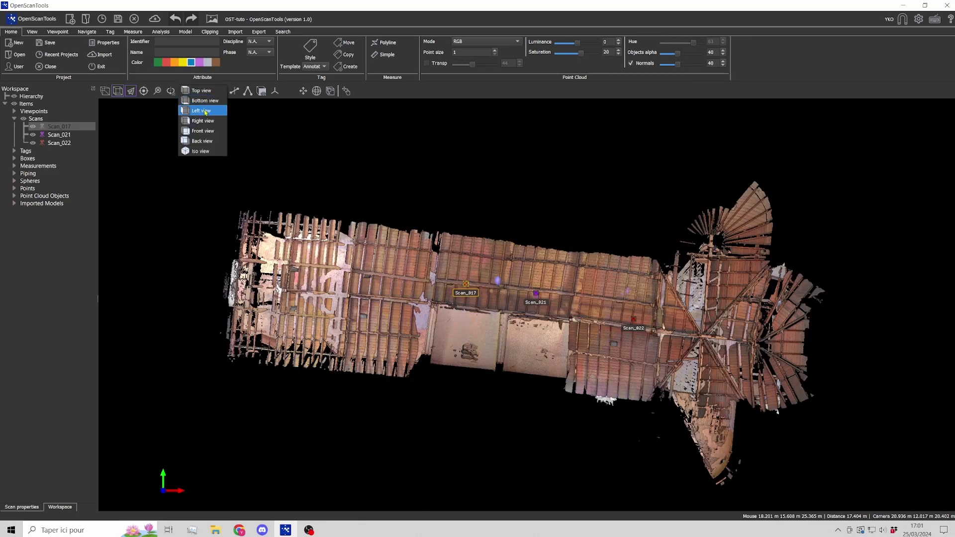
left_click(204, 113)
middle_click_drag(537, 236, 499, 266)
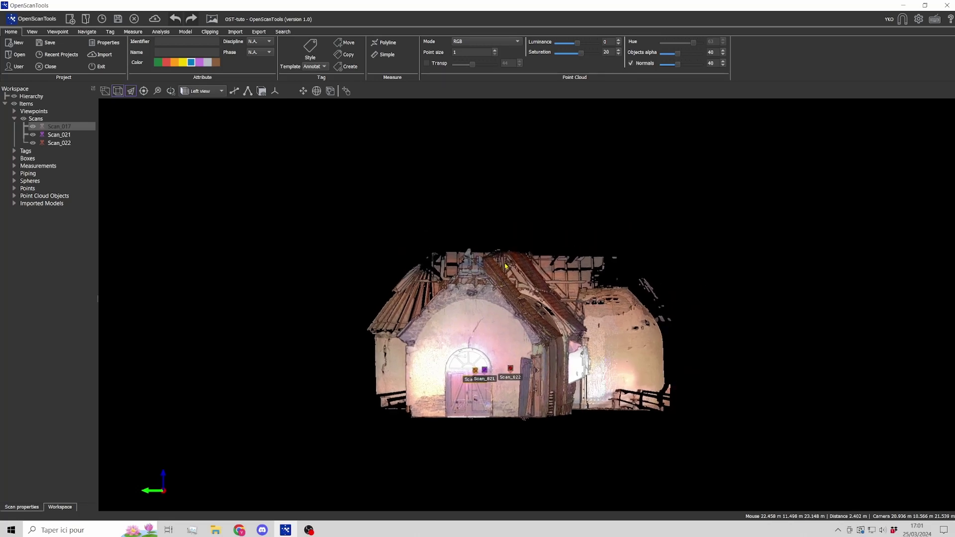
Step: Return the point cloud to perspective mode, look around the chapel, and zoom to the extent of the whole cloud
left_click(105, 91)
left_click_drag(369, 240, 504, 240)
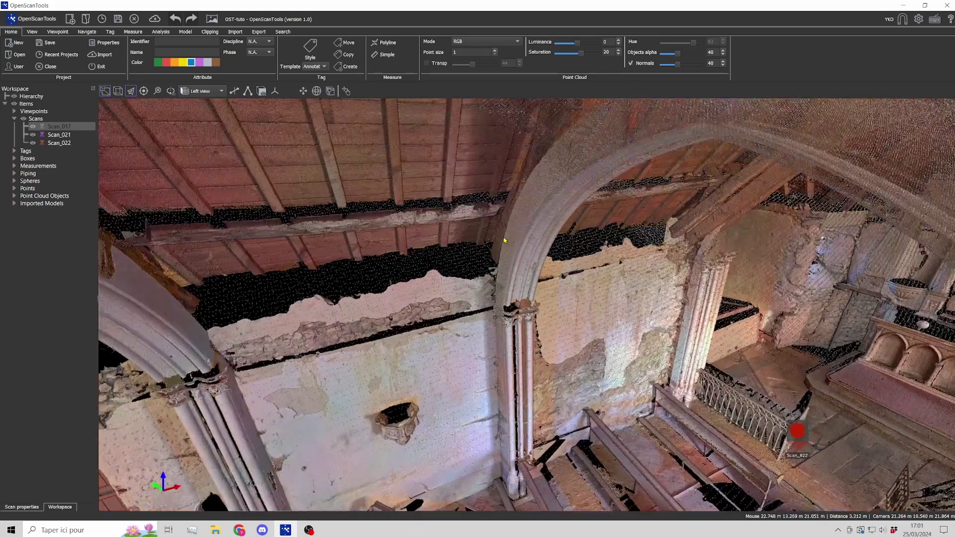
scroll(507, 236, "down", 4)
scroll(513, 232, "down", 5)
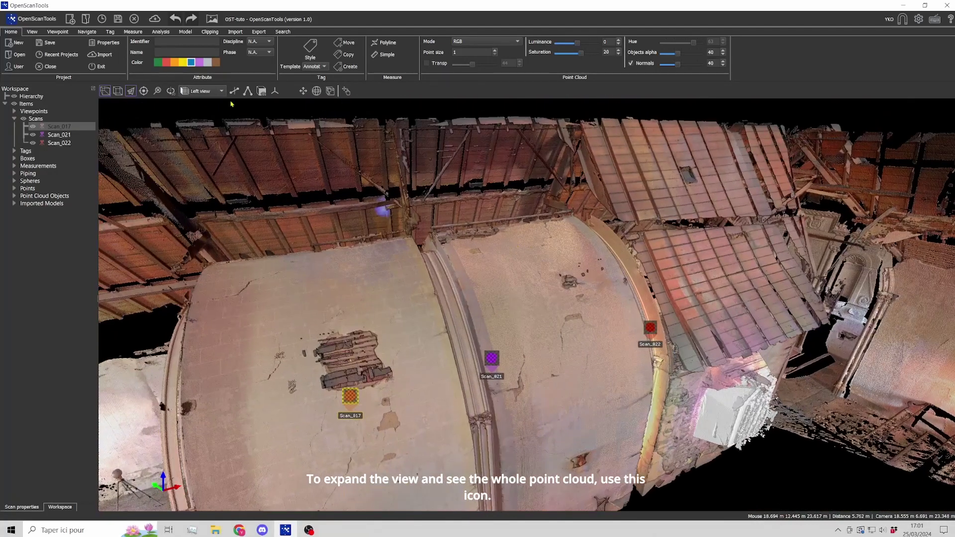
left_click(161, 92)
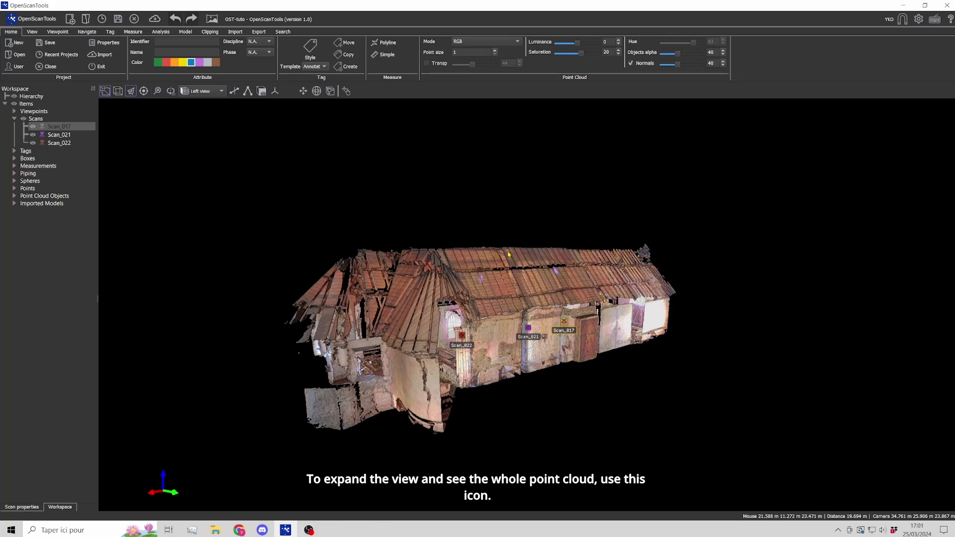
left_click_drag(525, 275, 479, 360)
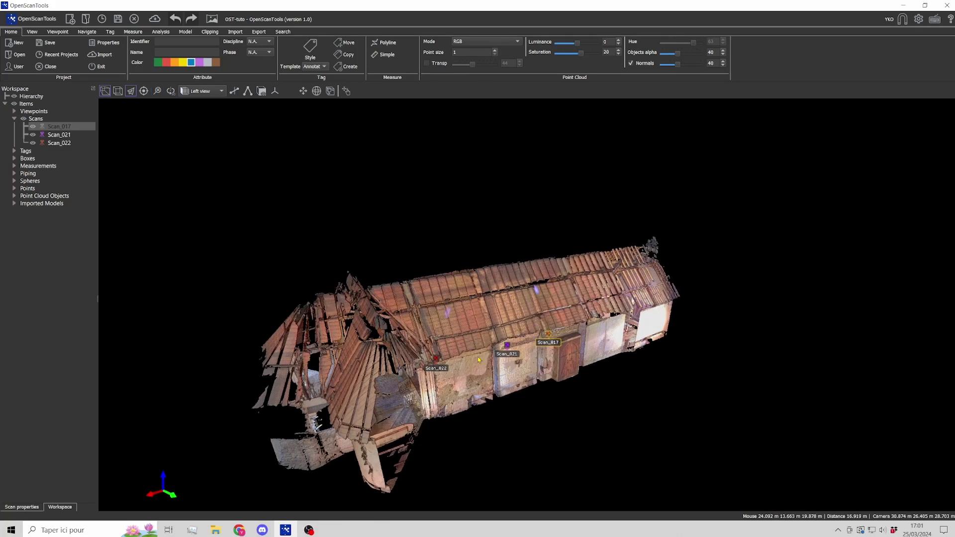
Step: Examine a point on the chapel roof and rotate the view around it counterclockwise about Z in three 90° steps
left_click(146, 95)
left_click(503, 272)
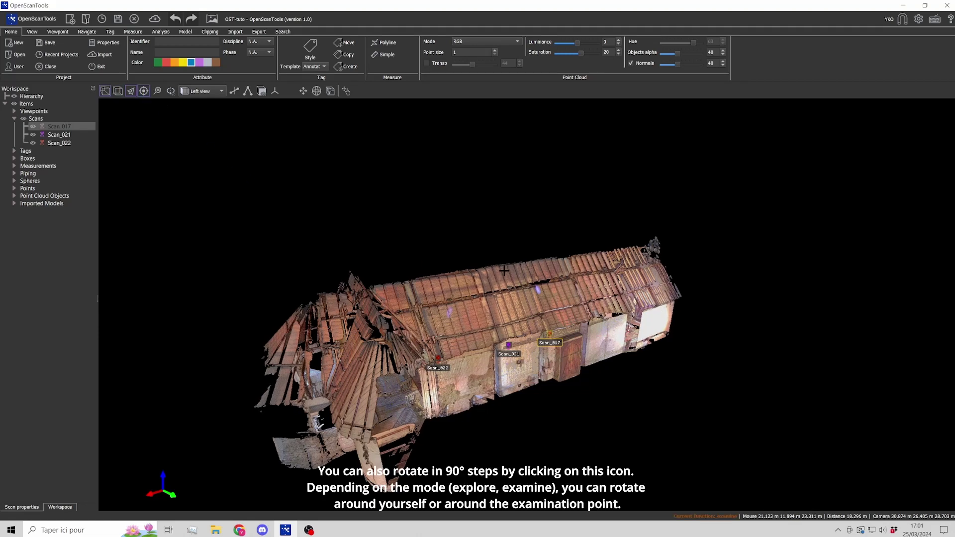
left_click(171, 91)
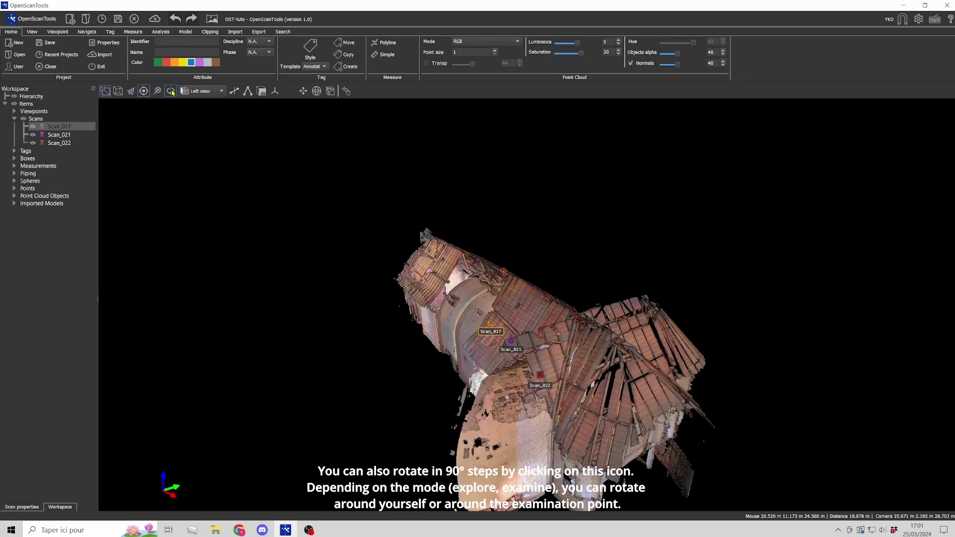
left_click(172, 91)
left_click(171, 91)
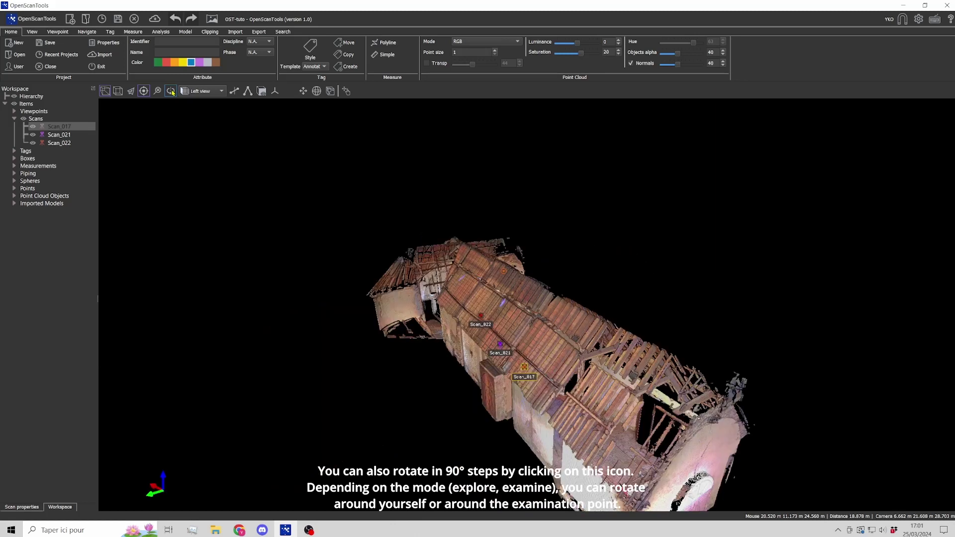